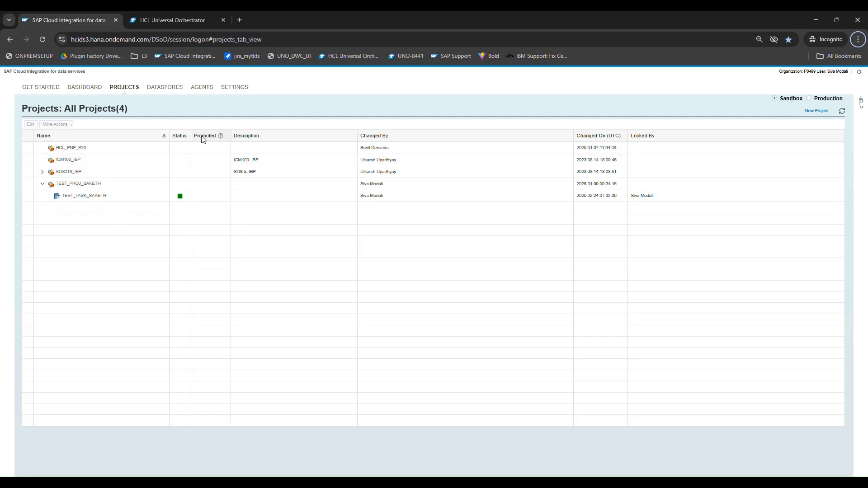
click(202, 88)
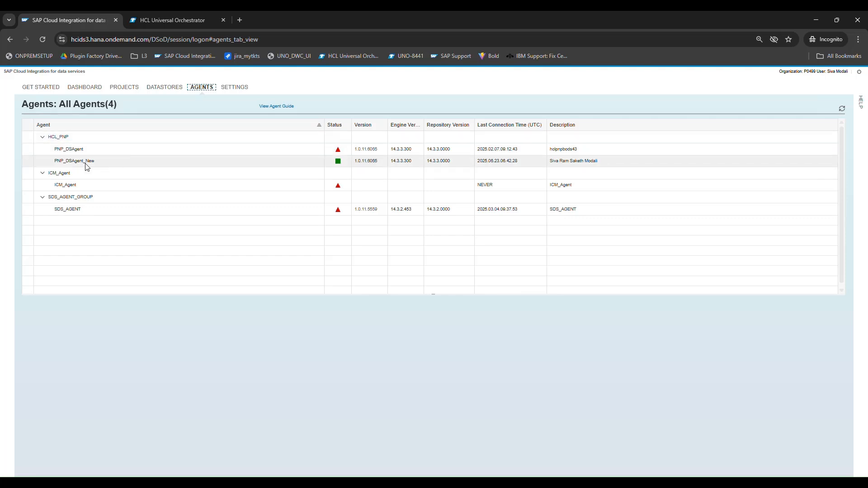
click(125, 88)
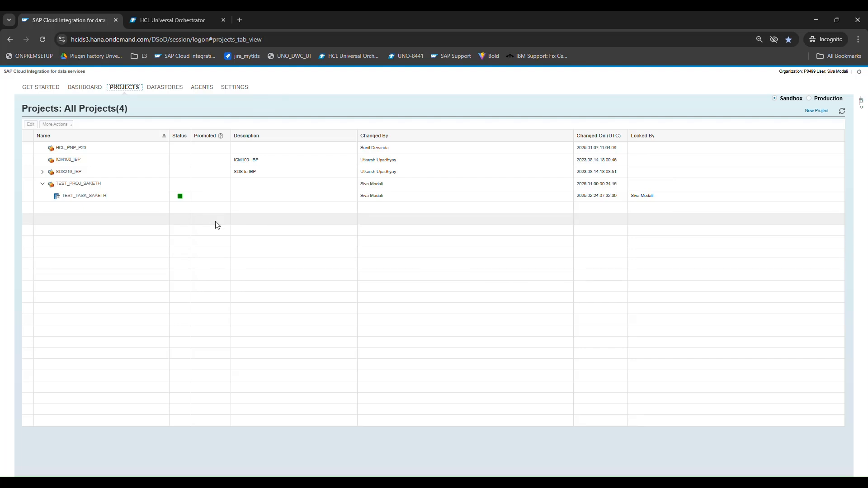
- Open the test task for editing and start editing its DF_PLUGIN data flow
click(126, 199)
click(30, 124)
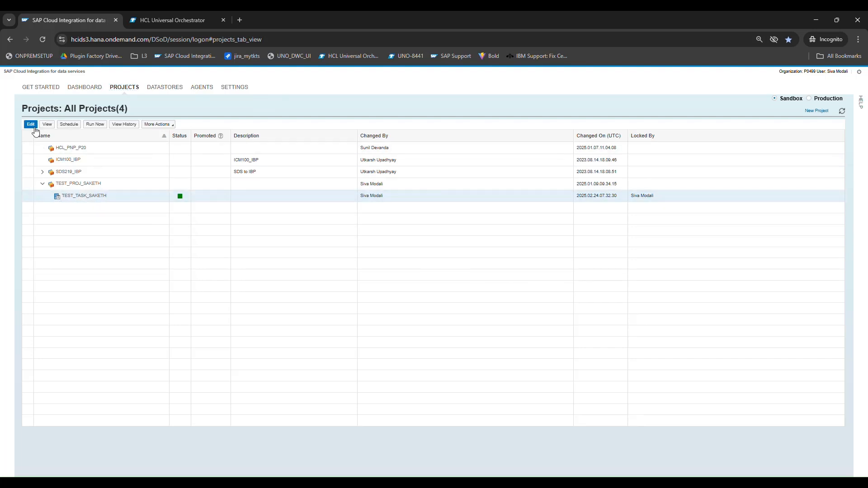
click(79, 150)
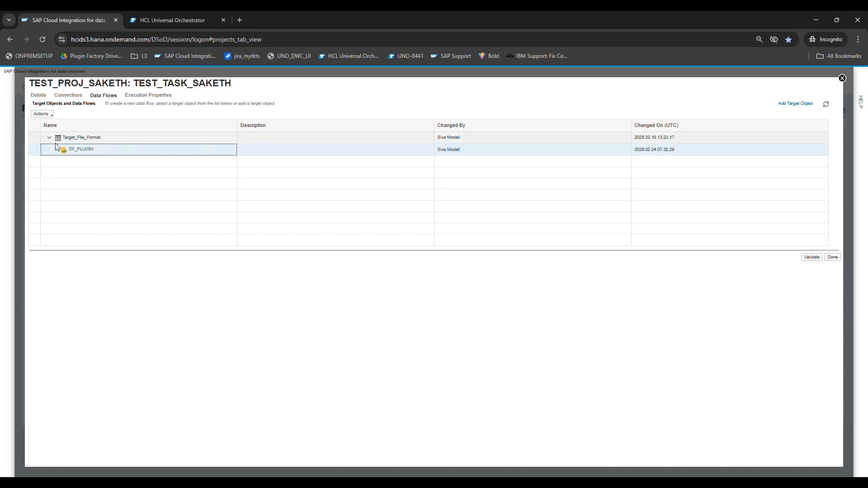
click(41, 113)
click(49, 124)
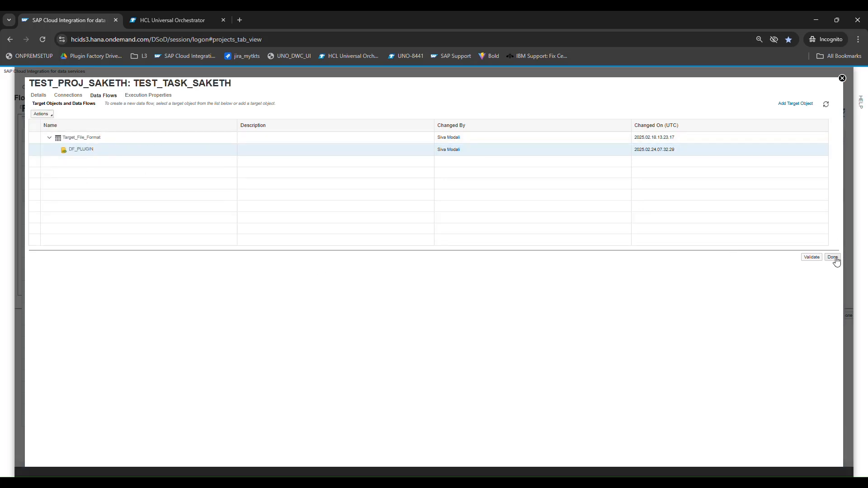
click(103, 148)
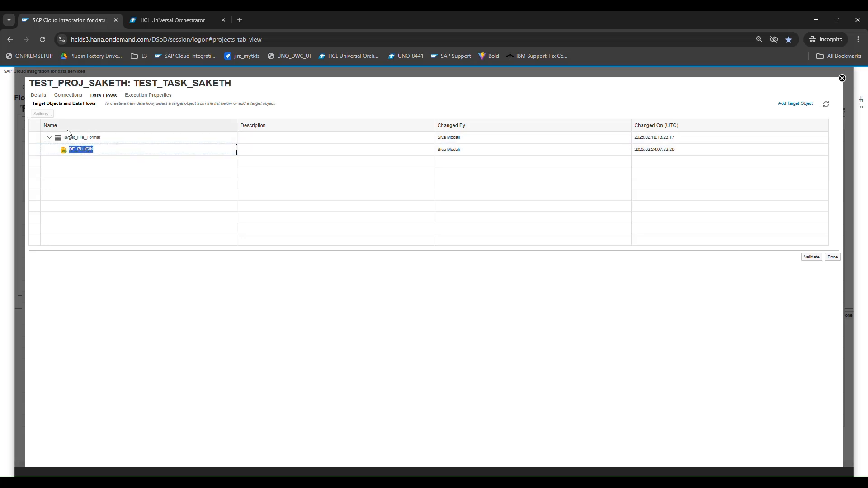
- Review the task's Details and Connections, then return to Data Flows and select DF_PLUGIN's actions
click(46, 96)
click(68, 95)
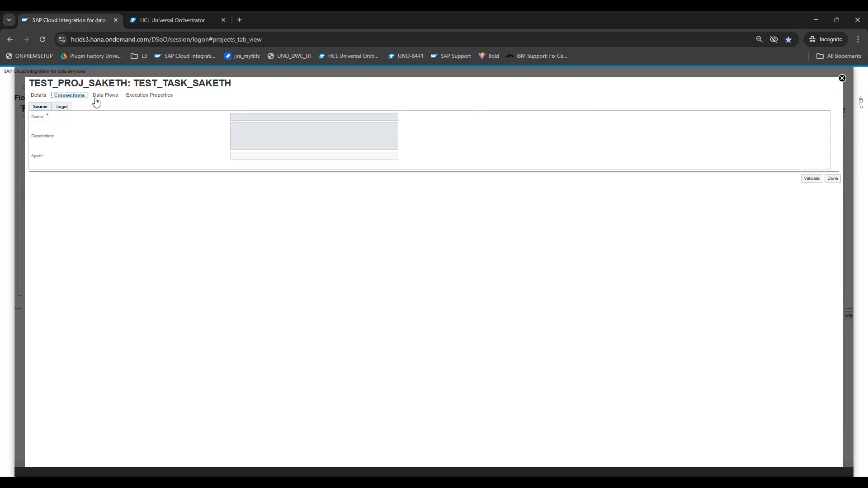
click(109, 96)
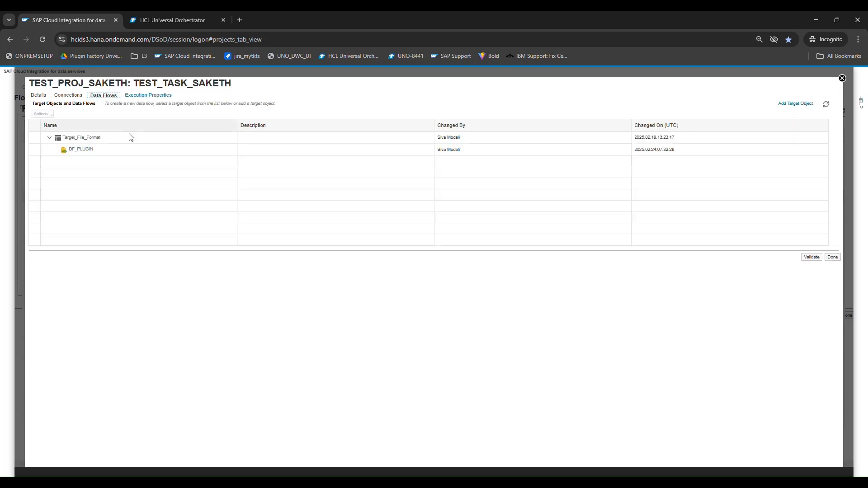
click(120, 150)
click(48, 116)
- Open DF_PLUGIN in the flow editor, inspect its Target_File_Format node, then switch to HCL Universal Orchestrator
click(52, 128)
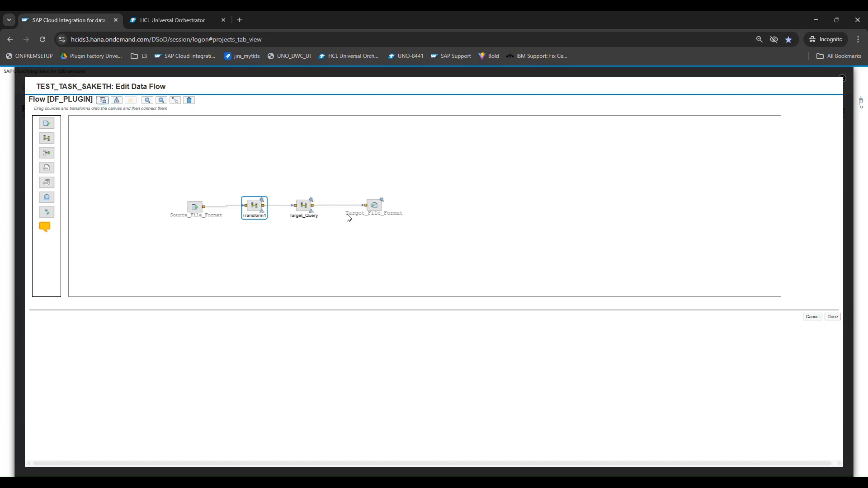
click(382, 215)
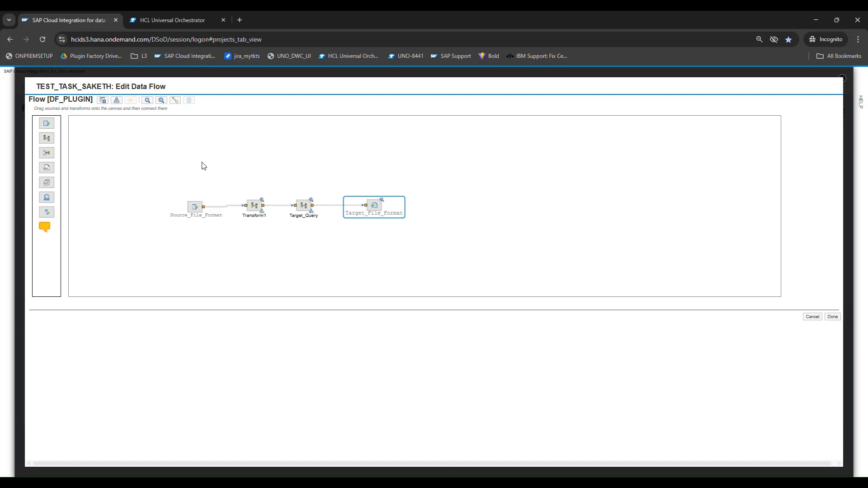
click(155, 23)
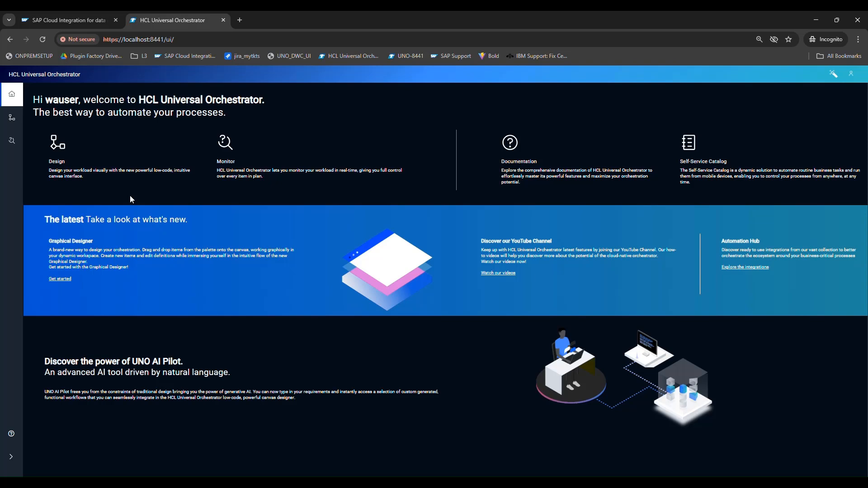
- Create a new SAP Cloud Platform Integration for Data Services task template from Design > Assets
click(19, 116)
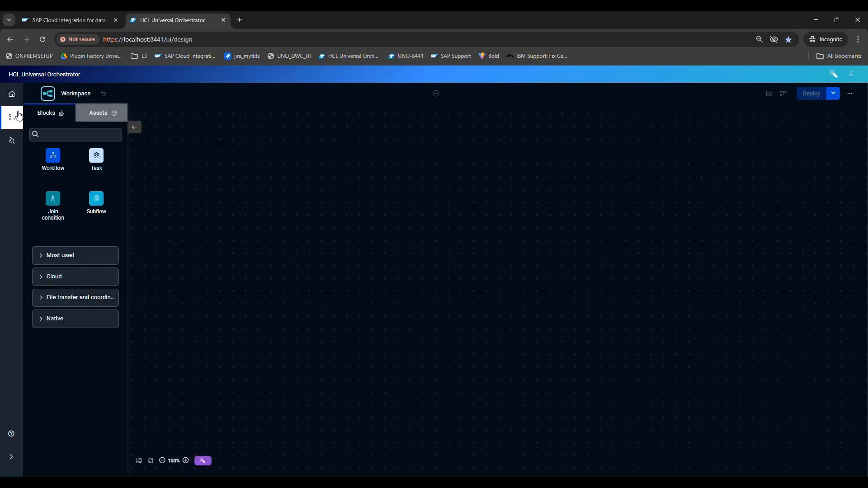
click(113, 112)
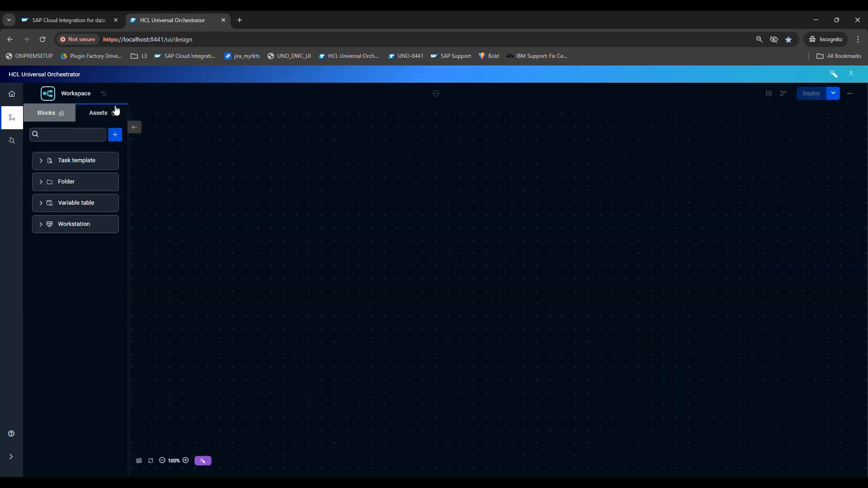
click(115, 134)
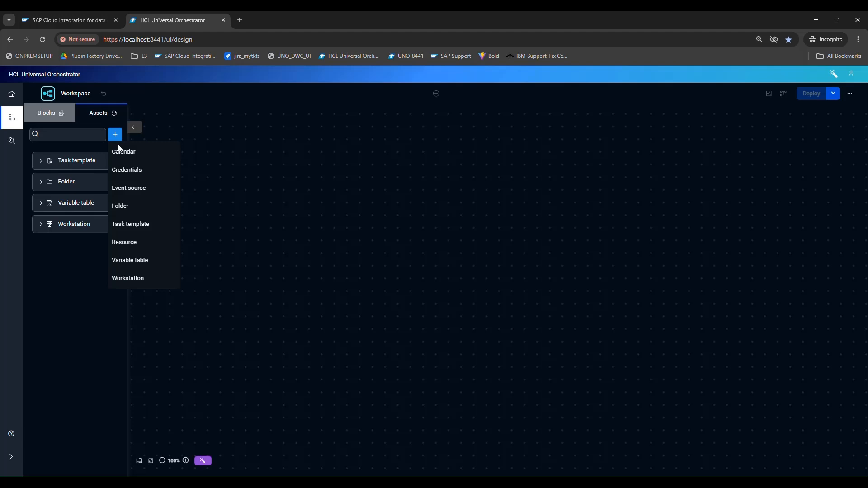
click(133, 232)
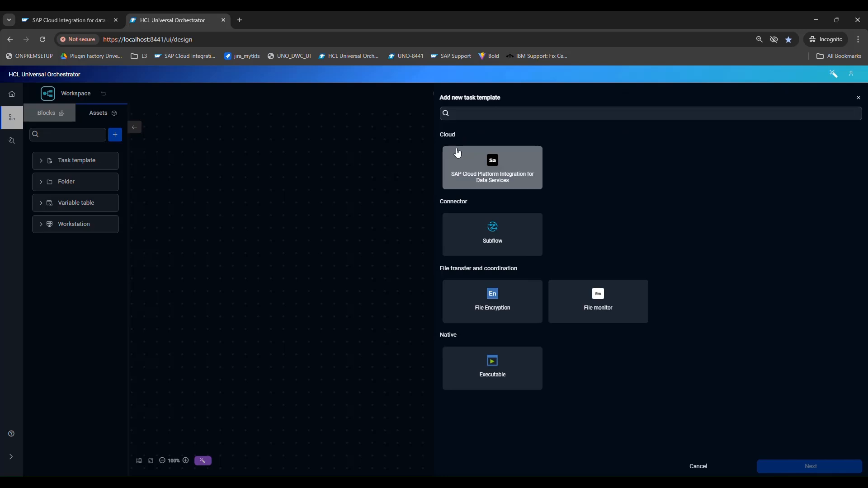
click(506, 177)
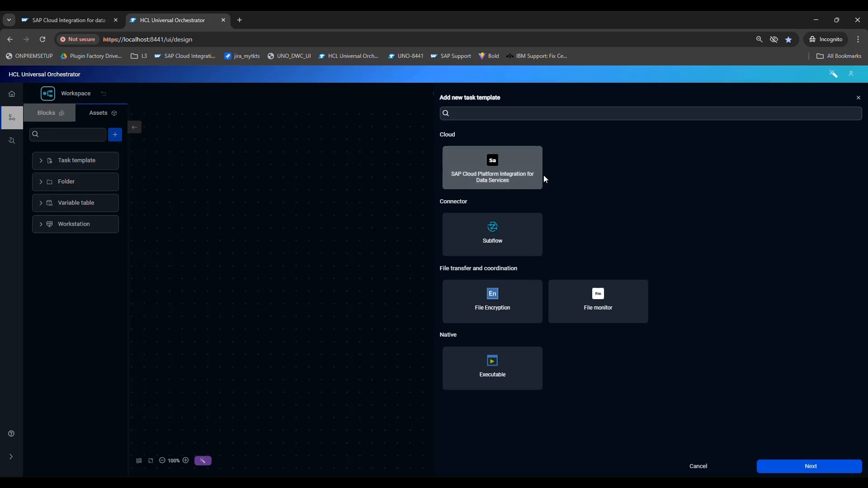
click(809, 466)
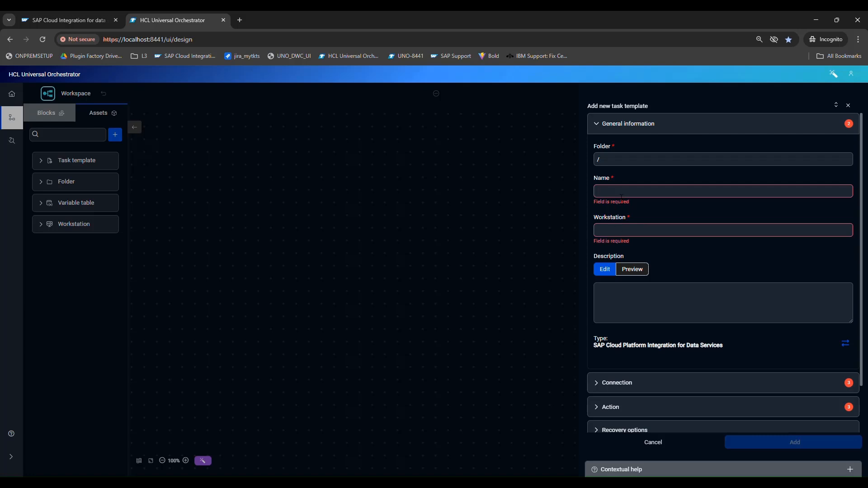
- Name the template SAPCPIDS2306, assign it to workstation /CLOUD, and expand the Connection section
text(SAPCPIDS)
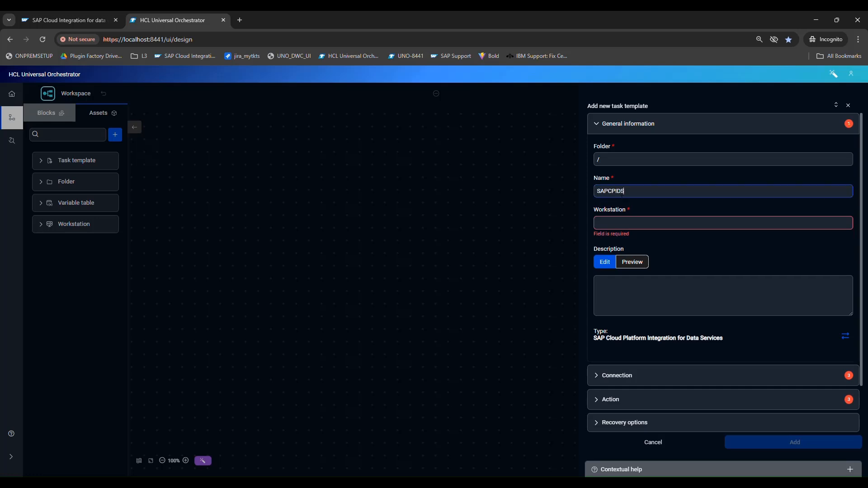
text(2306)
click(621, 223)
click(622, 244)
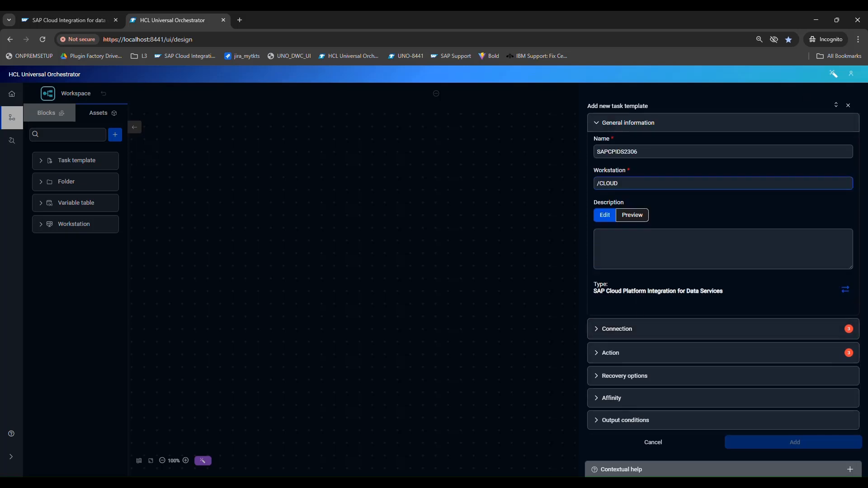
click(634, 329)
scroll(631, 327, down, 2)
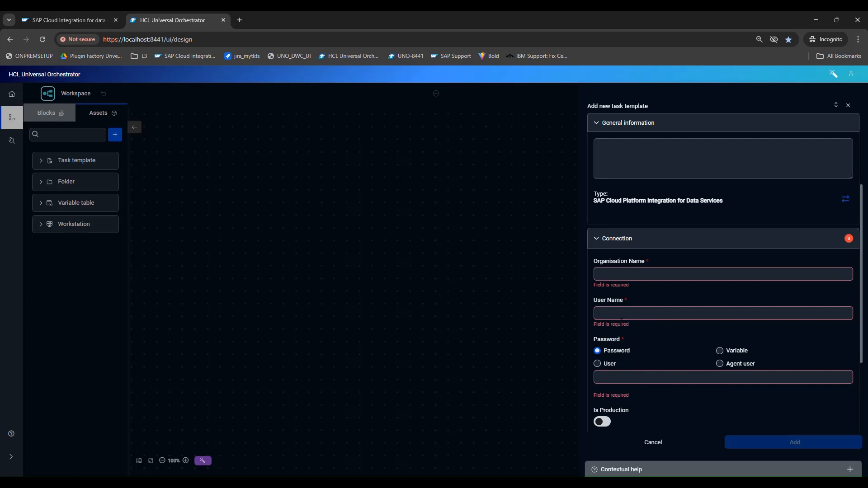
- Enter the organisation name, the user's e-mail and the account password, leaving Is Production off
click(632, 379)
drag(616, 413, 595, 414)
click(610, 425)
click(610, 425)
click(616, 277)
text(P049)
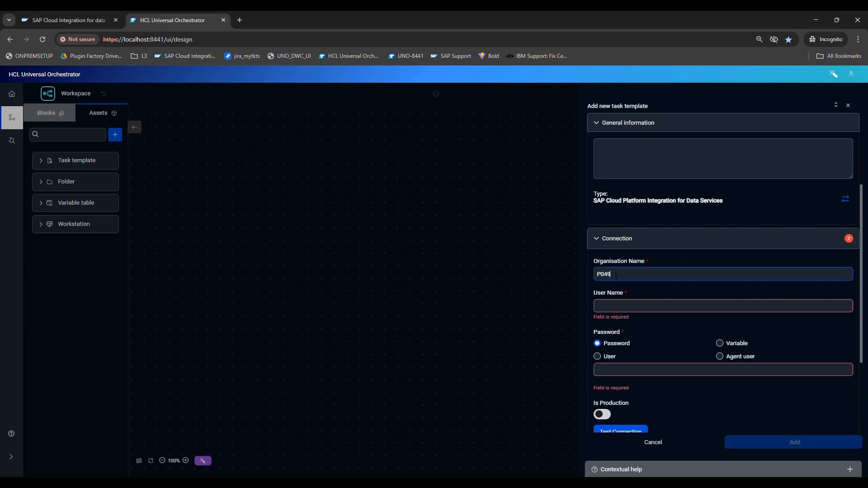
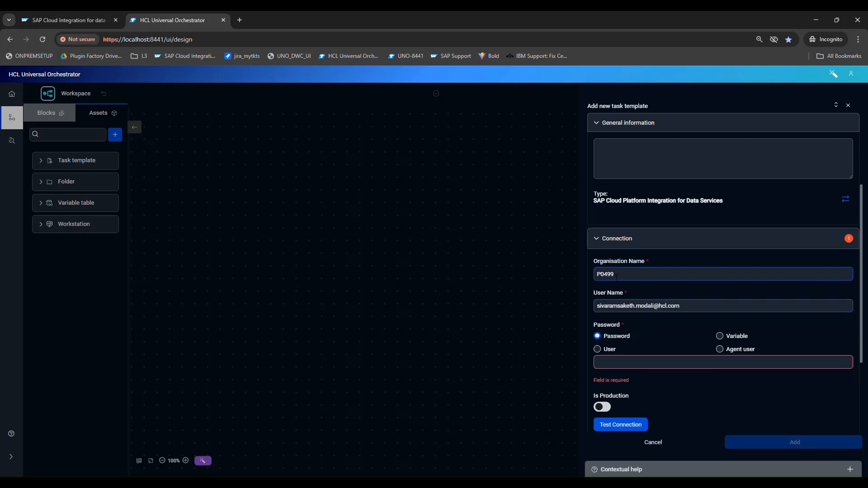
key(Tab)
key(Tab)
key(Tab)
key(Tab)
key(Tab)
text(•••••••)
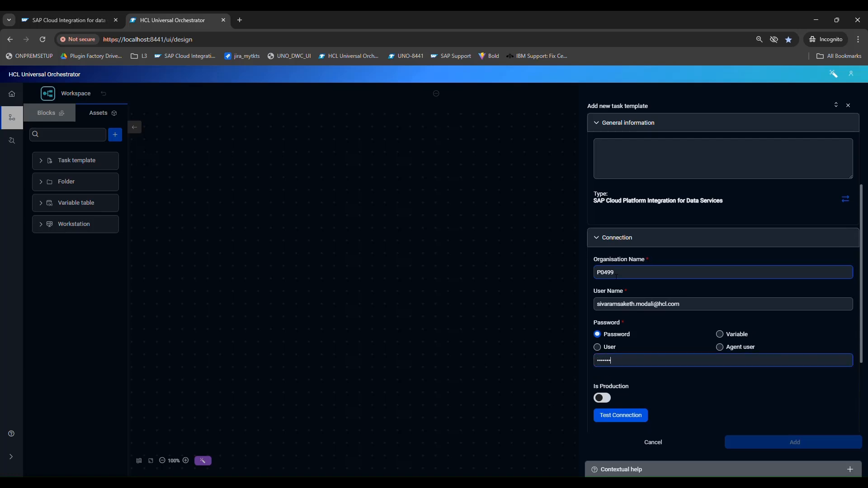
text(•••)
- Test the connection successfully and expand the Action settings
click(633, 422)
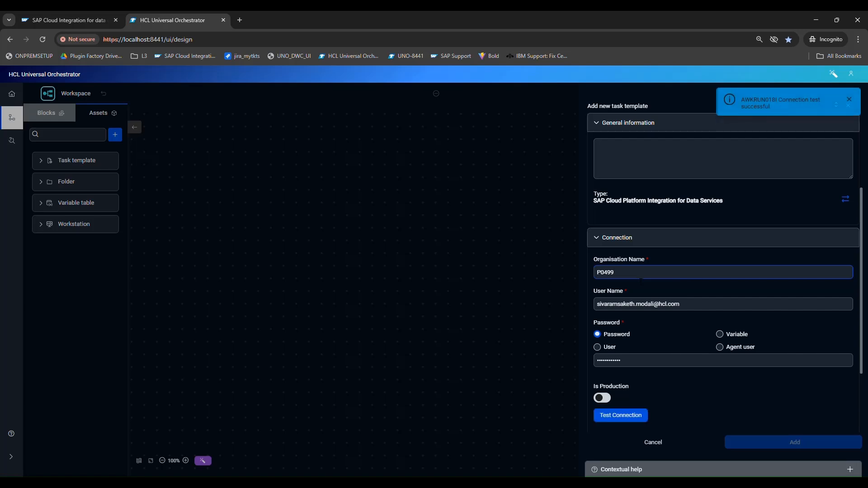
drag(787, 107, 741, 100)
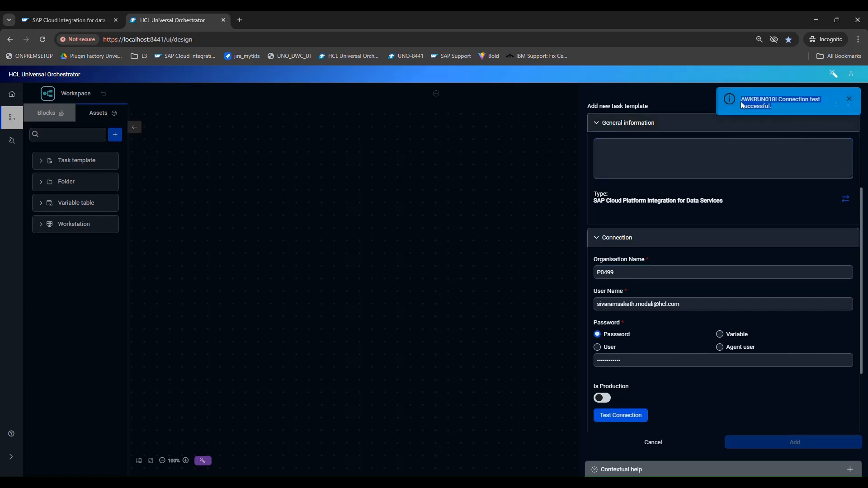
scroll(714, 368, down, 1)
scroll(715, 367, down, 1)
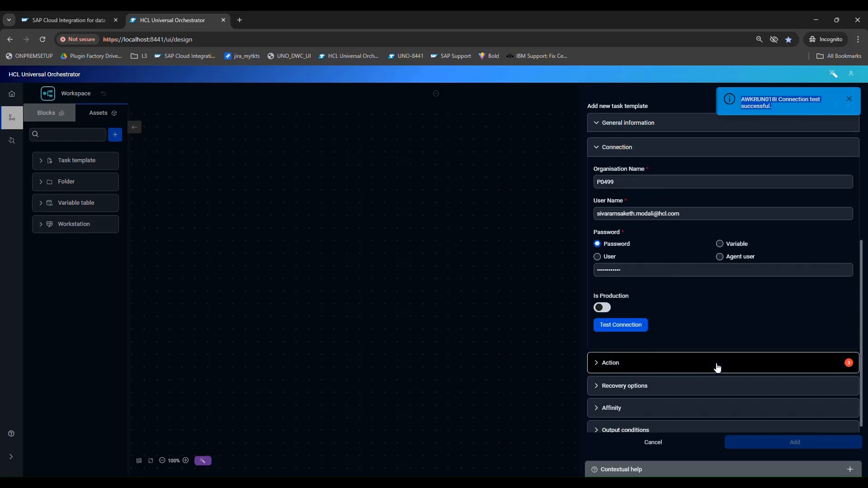
click(641, 356)
- Set the template's agent name to HCL_PNP ::: PNP_DSAgent_New
scroll(640, 357, down, 4)
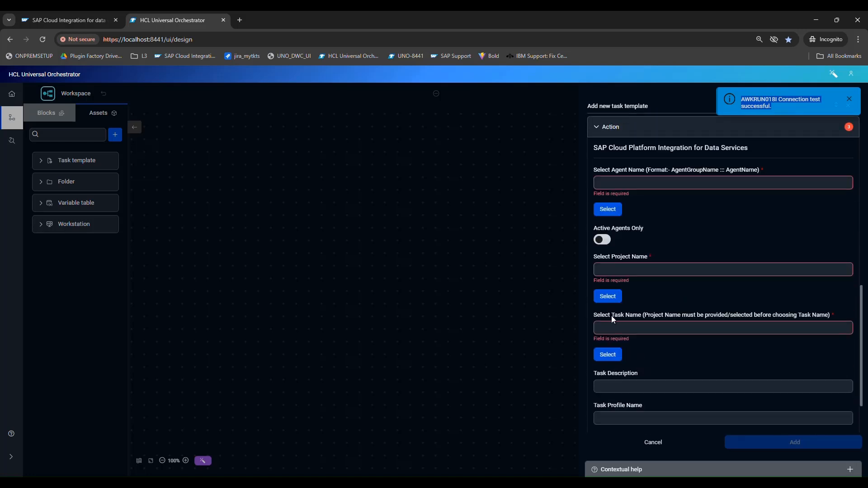
scroll(613, 316, down, 1)
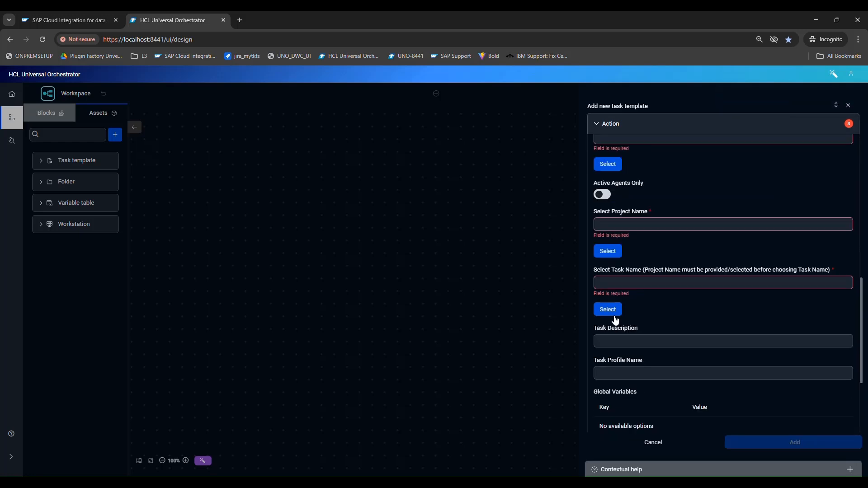
scroll(613, 320, down, 1)
scroll(613, 352, up, 3)
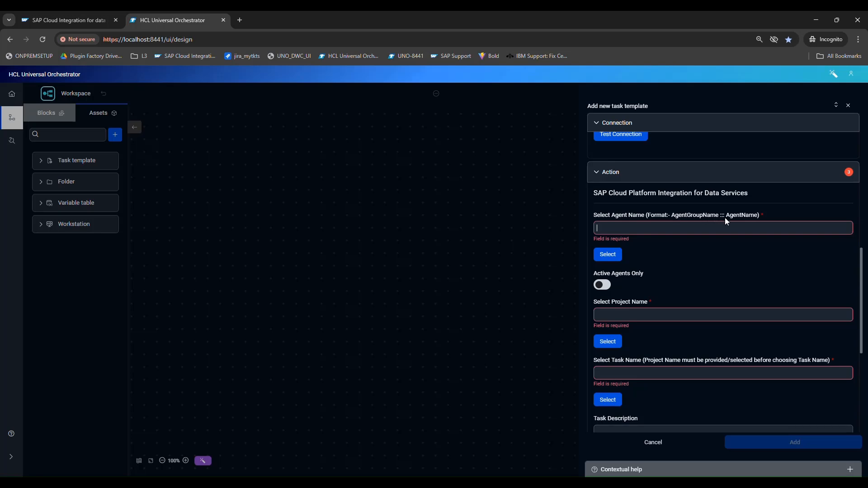
click(631, 232)
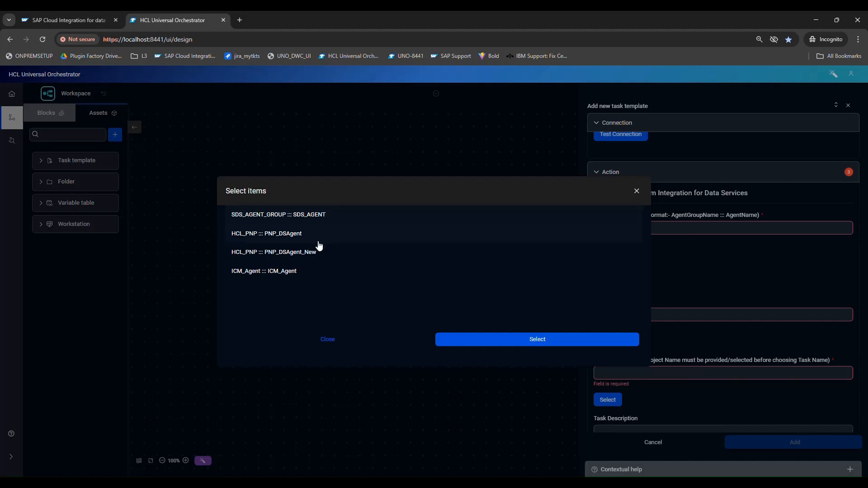
click(274, 256)
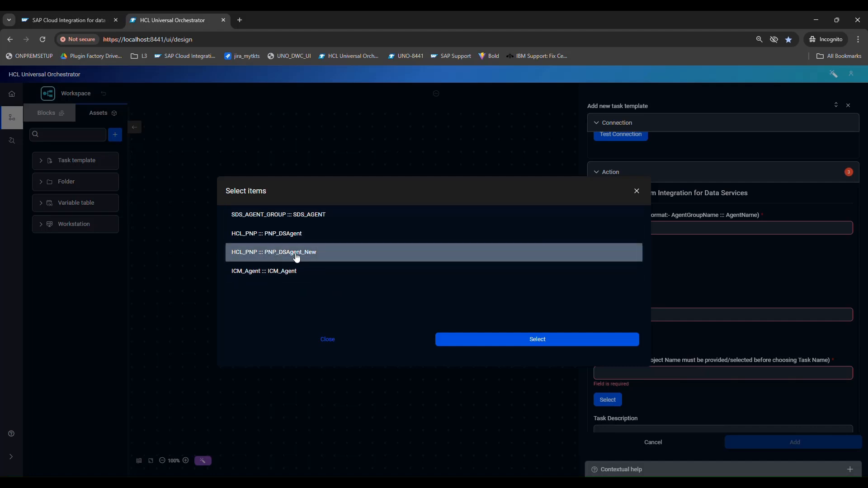
click(529, 344)
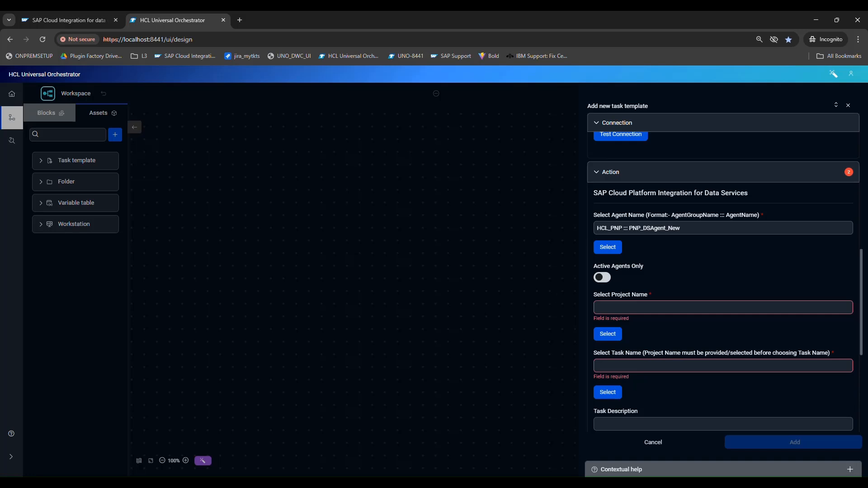
click(636, 308)
- Choose the test project as Project Name and TEST_TASK_SAKETH as Task Name
click(608, 334)
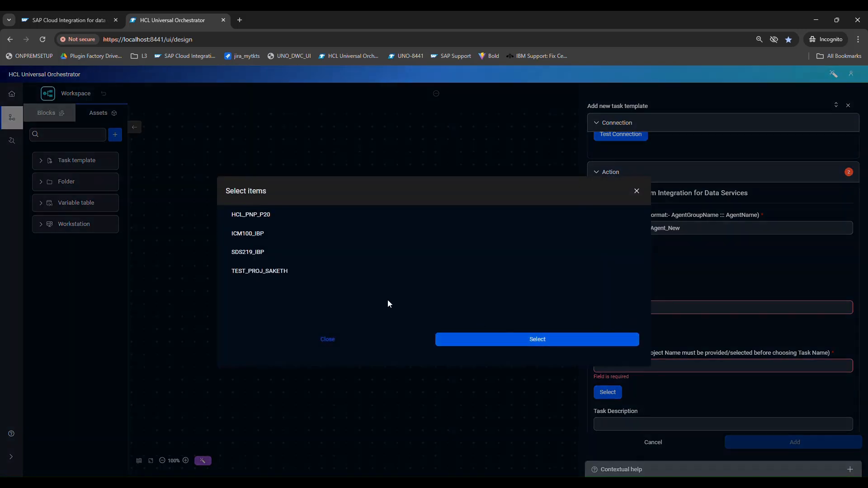
click(241, 277)
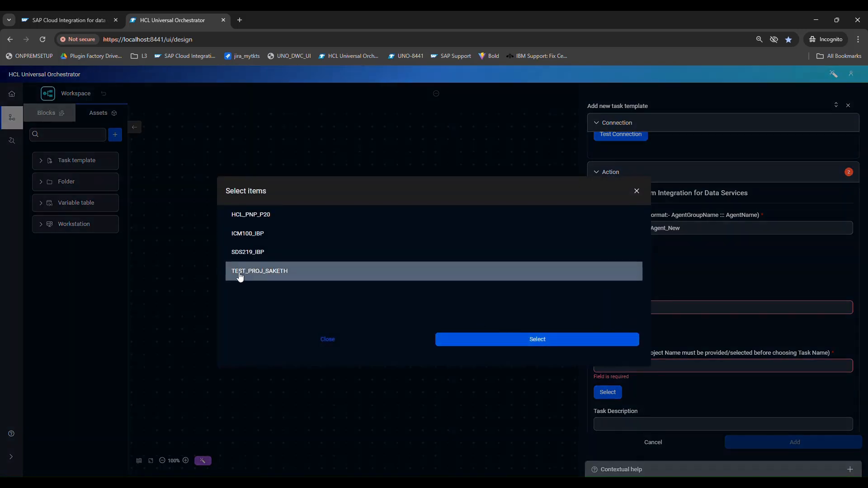
click(527, 347)
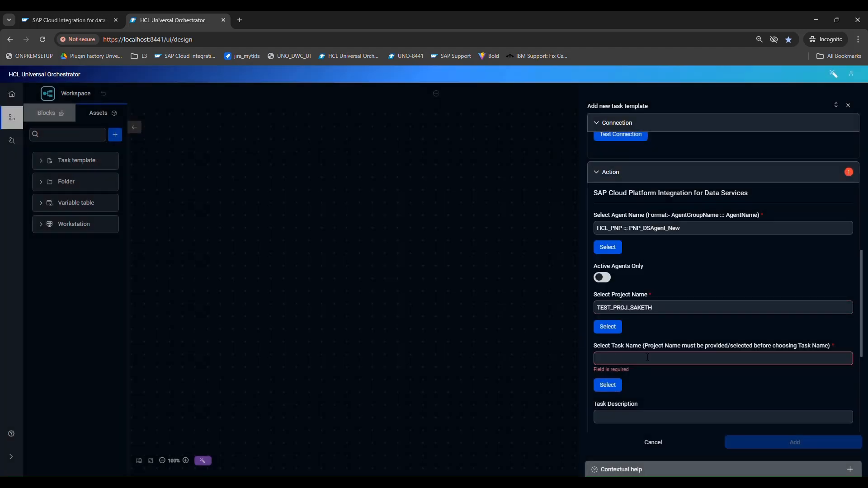
scroll(643, 352, down, 1)
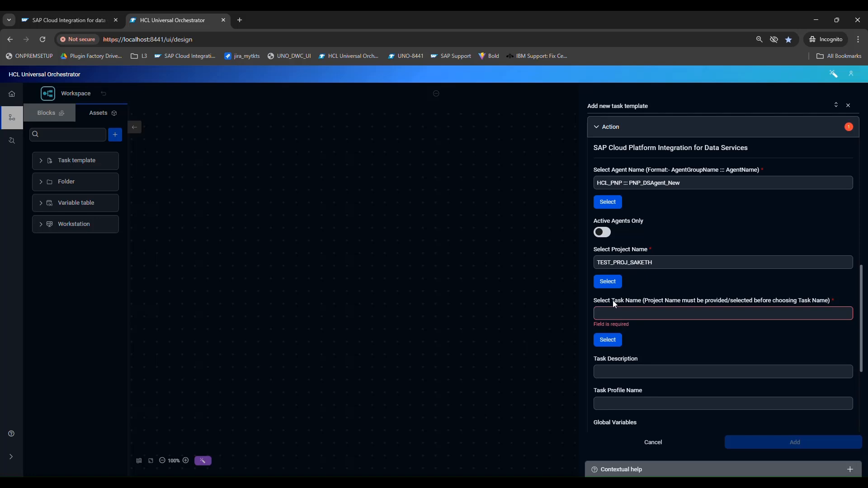
click(609, 340)
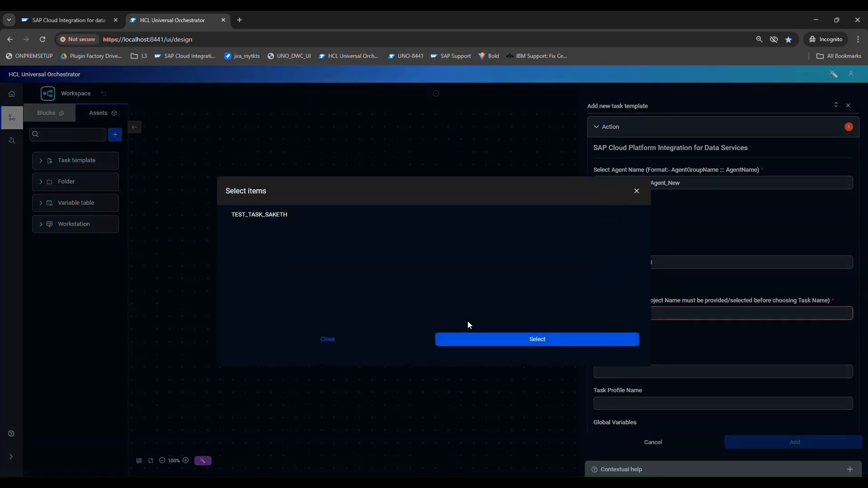
click(262, 214)
click(551, 342)
scroll(658, 351, down, 3)
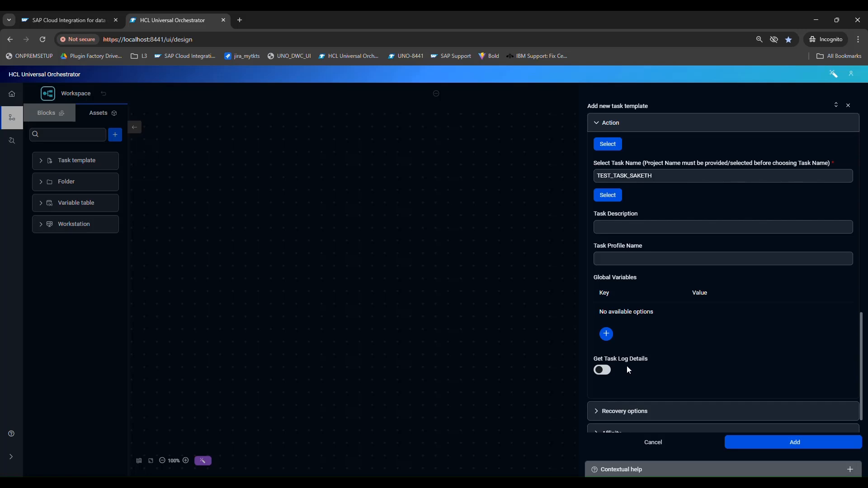
scroll(627, 365, down, 1)
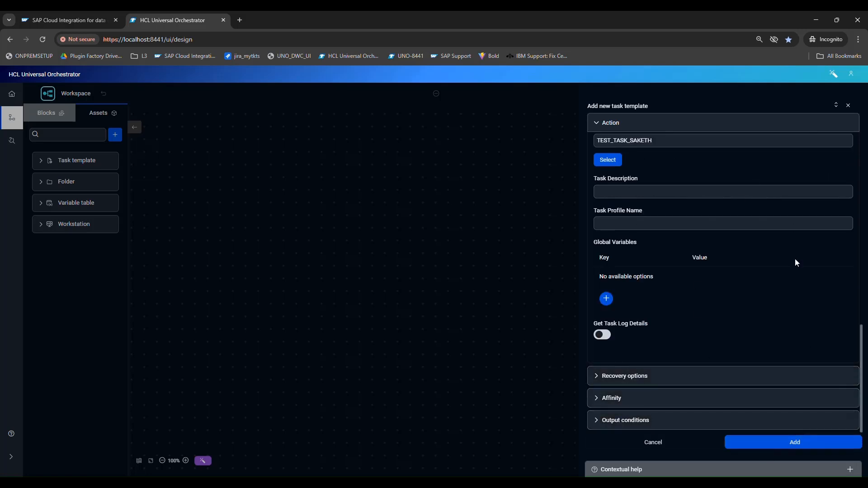
- Save the template, then run /CLOUD#/SAPCPIDS2306 with alias SAPCPIDS2306
click(786, 444)
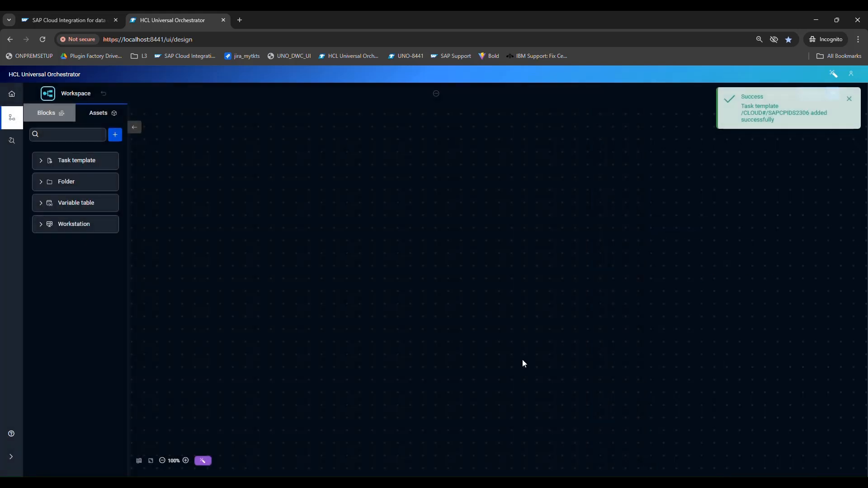
click(68, 161)
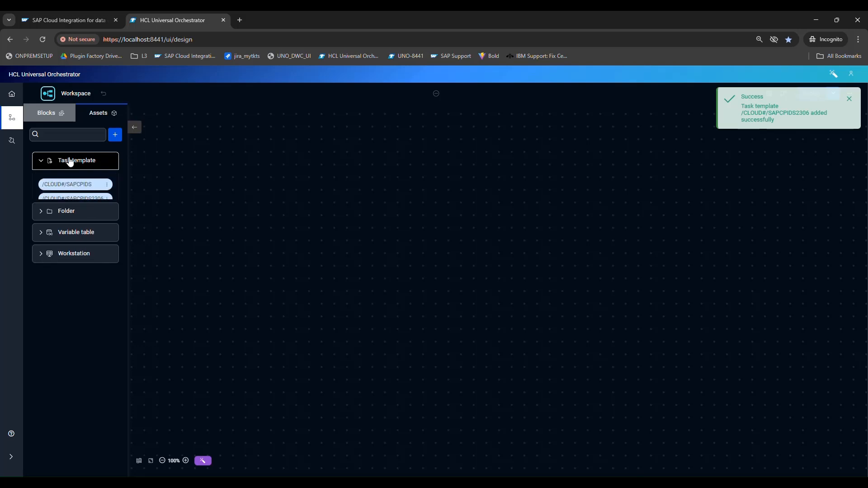
click(108, 199)
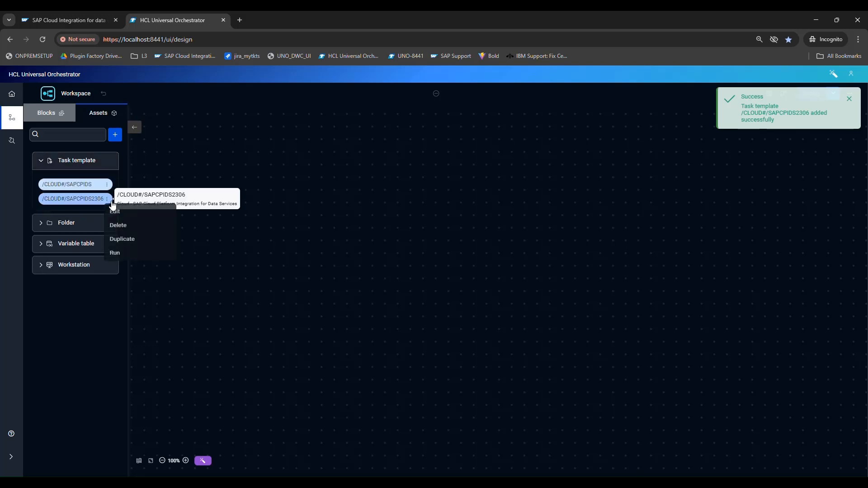
click(141, 254)
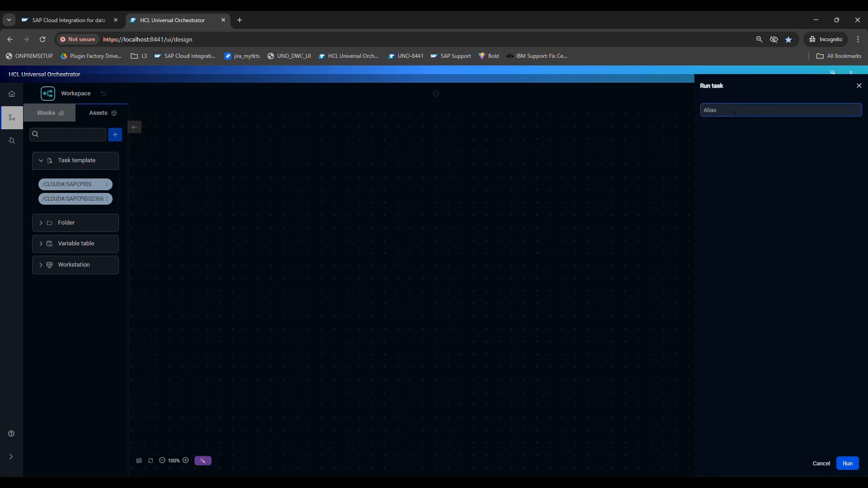
text(SAPCPIDS2306)
key(ctrl+a)
click(847, 463)
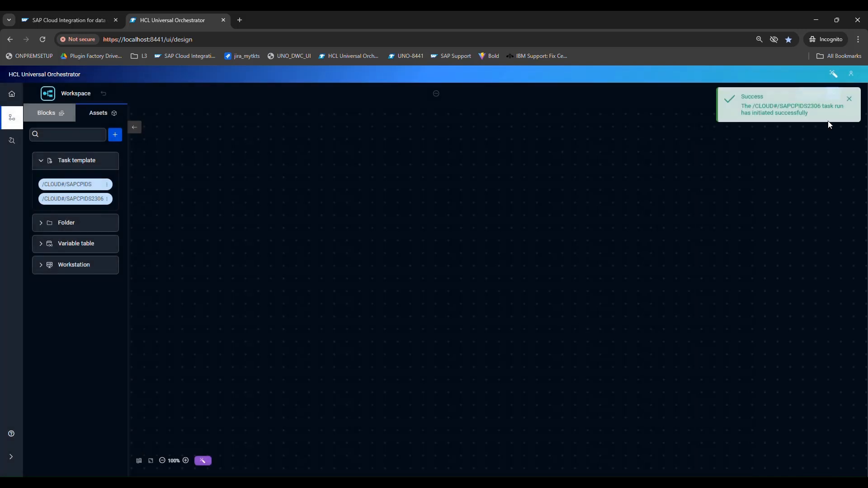
- Open the task log for the successful task of the SAPCPIDS2306_JOBS workflow in the monitor
click(12, 140)
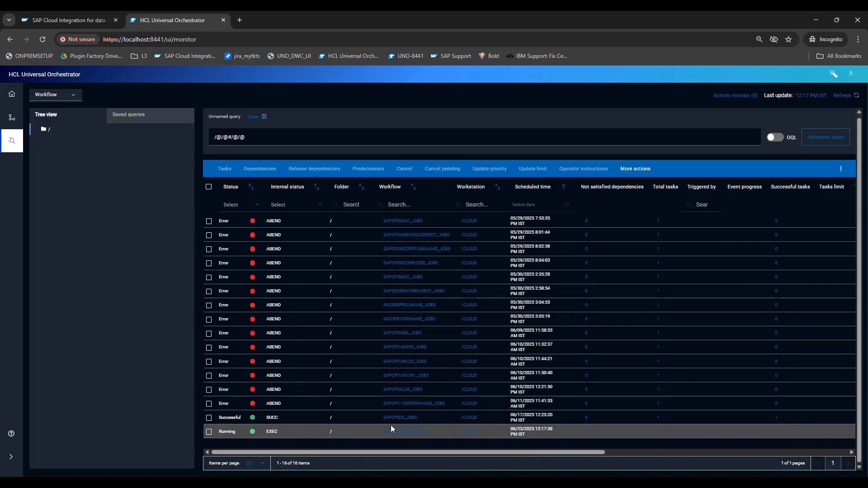
click(209, 432)
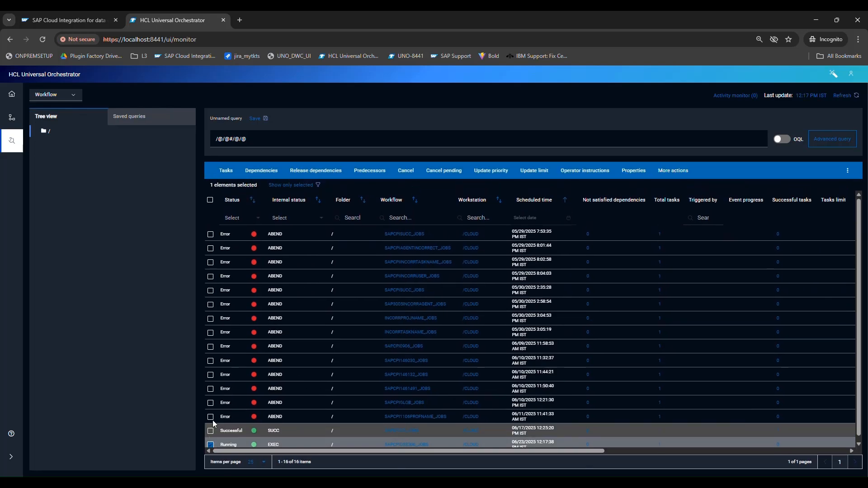
click(222, 173)
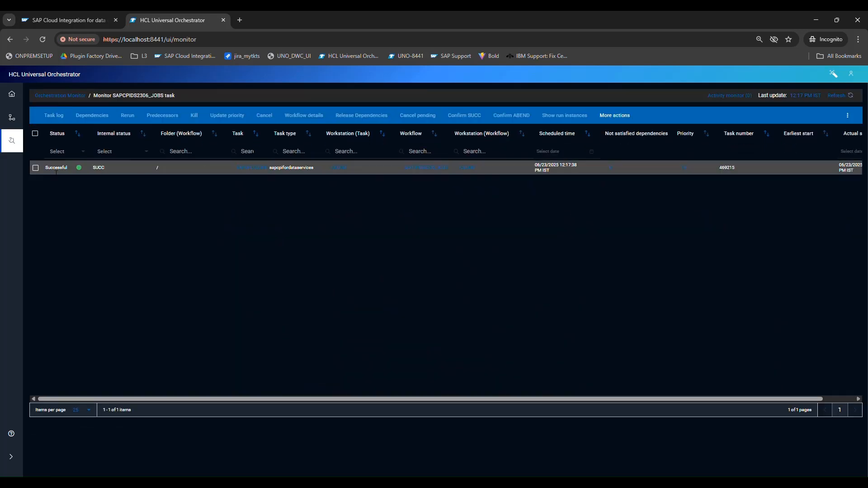
click(35, 168)
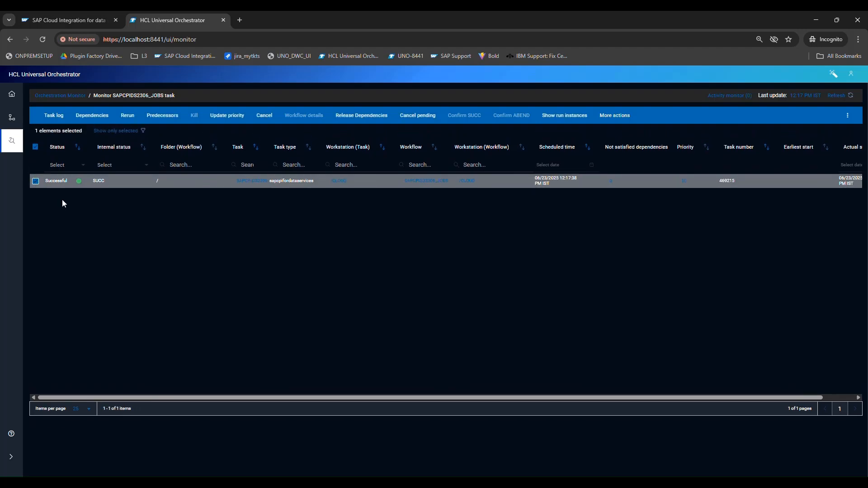
click(52, 118)
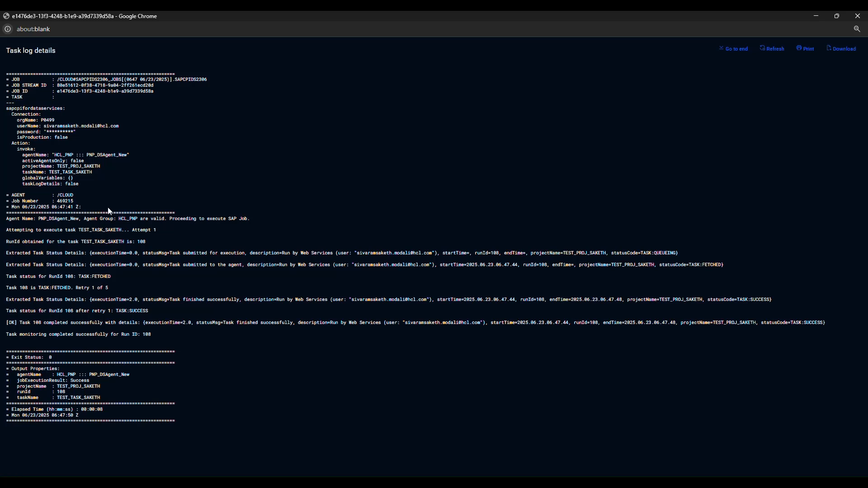
- Highlight the log's connection settings, execution status lines and run ID 108 in the output properties
drag(109, 210, 7, 112)
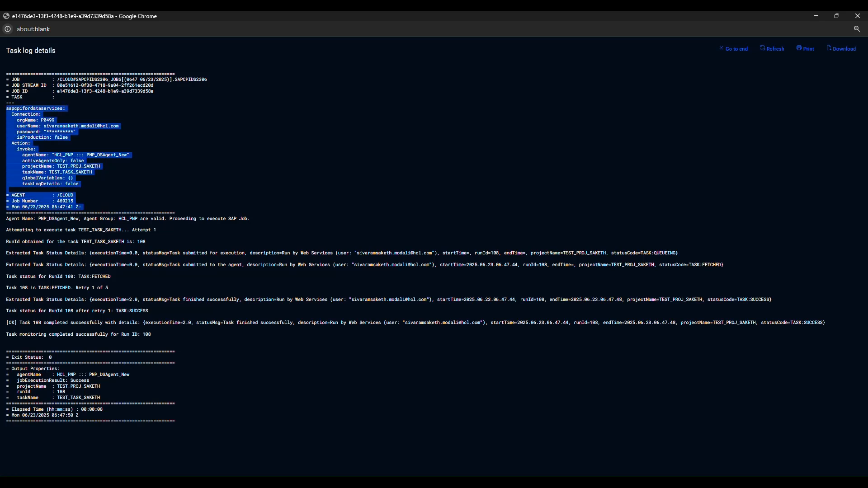
drag(2, 221, 245, 338)
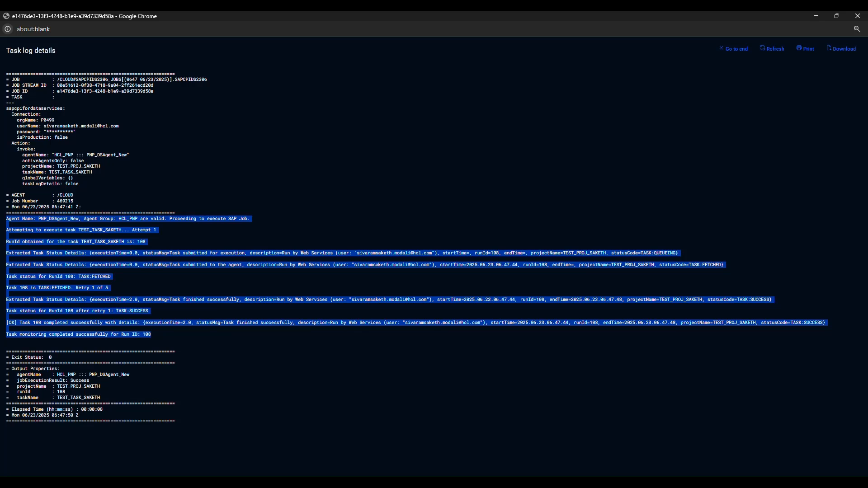
double_click(62, 392)
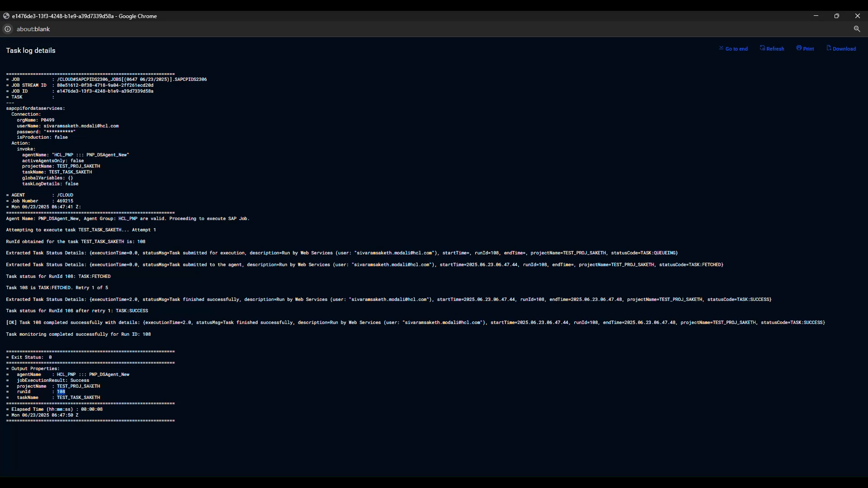
double_click(86, 375)
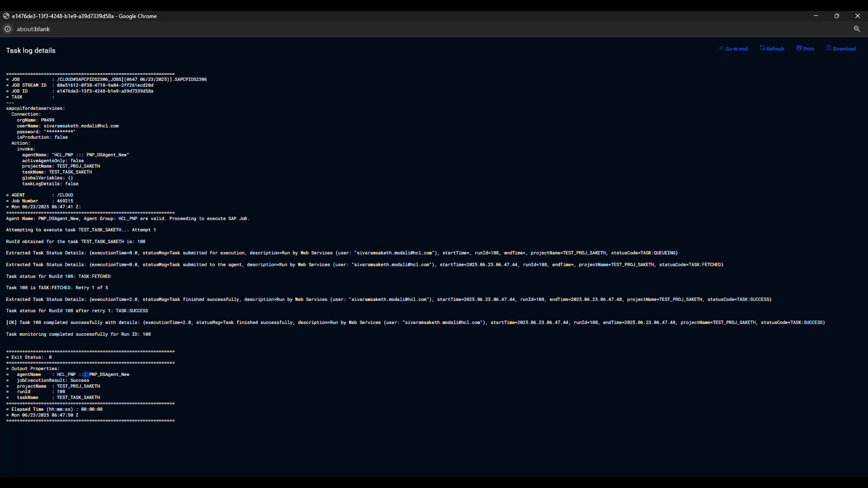